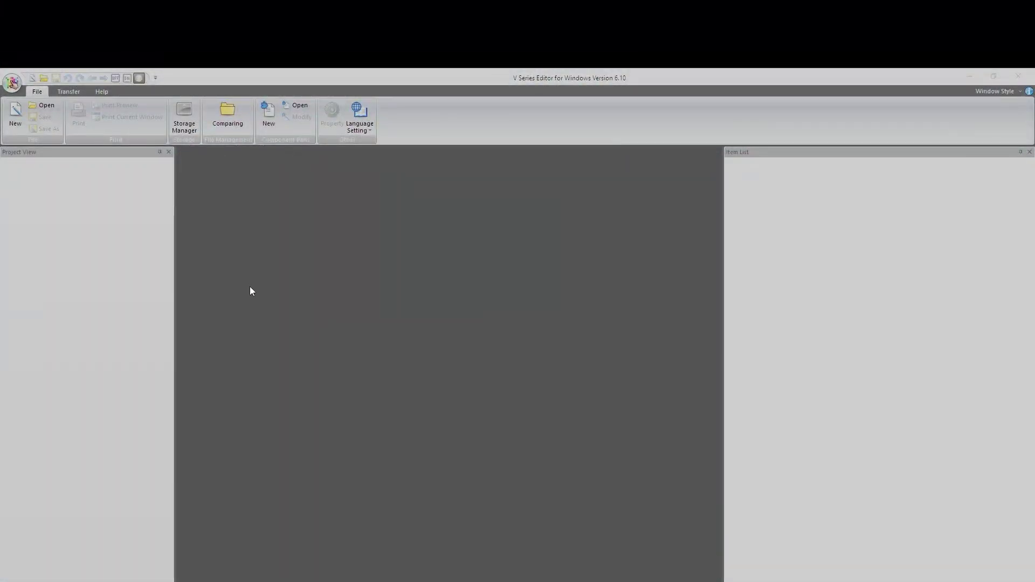
Step: Create a new screen project for the V908* i S model in landscape, 800 x 600, 32K-Color w/ blinking
left_click(14, 119)
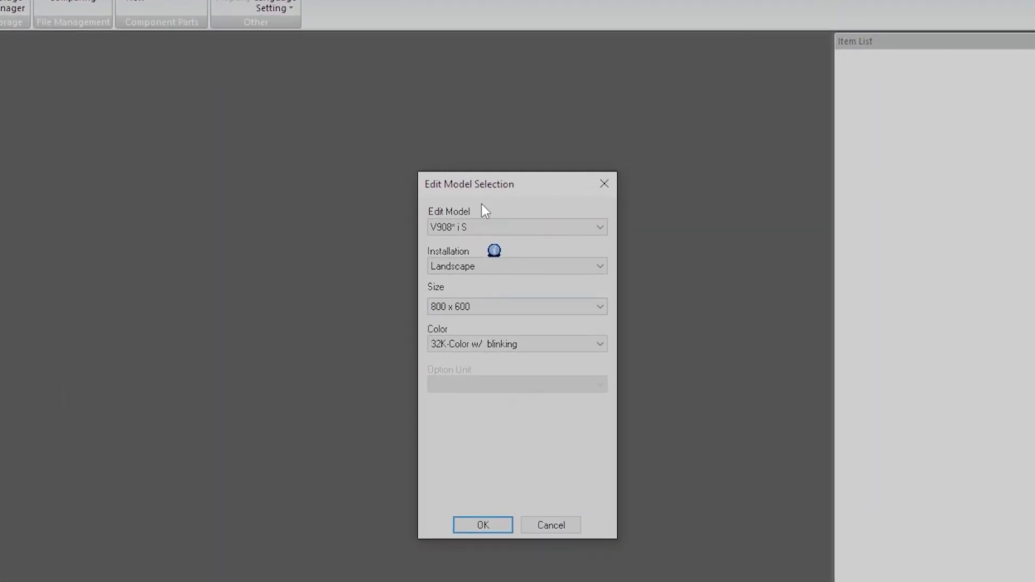
left_click_drag(480, 186, 400, 99)
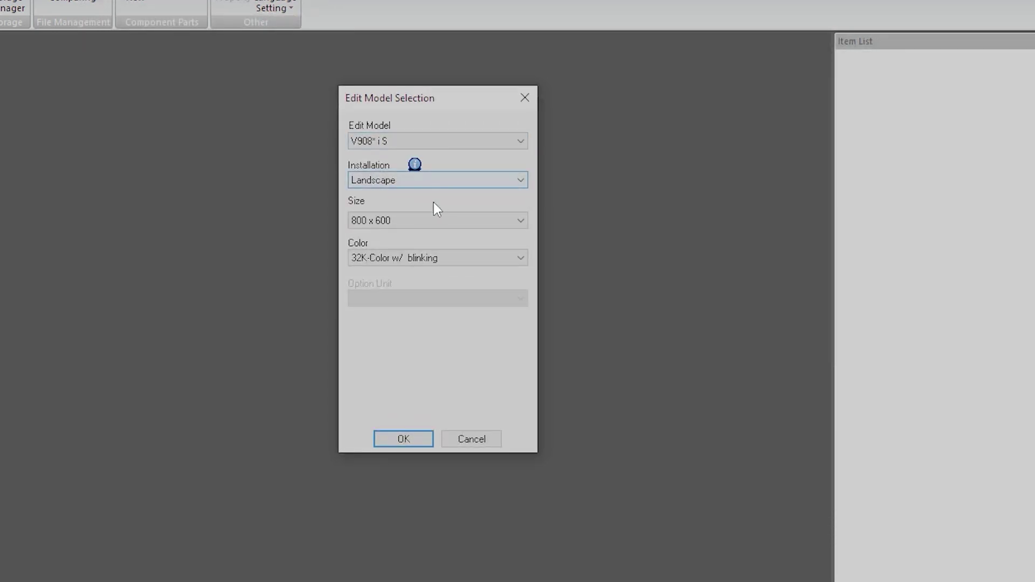
left_click(406, 439)
Step: Accept the Fuji Electric FRENIC-Ace(MODBUS RTU) inverter on port CN1 as the PLC1 connection device and close the hardware settings
left_click_drag(417, 295, 444, 214)
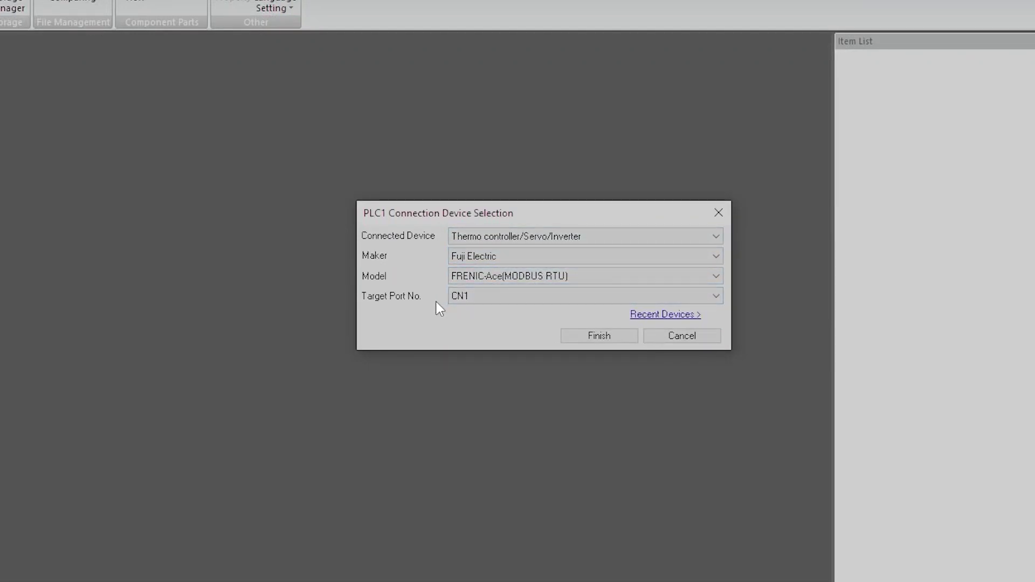
left_click(592, 337)
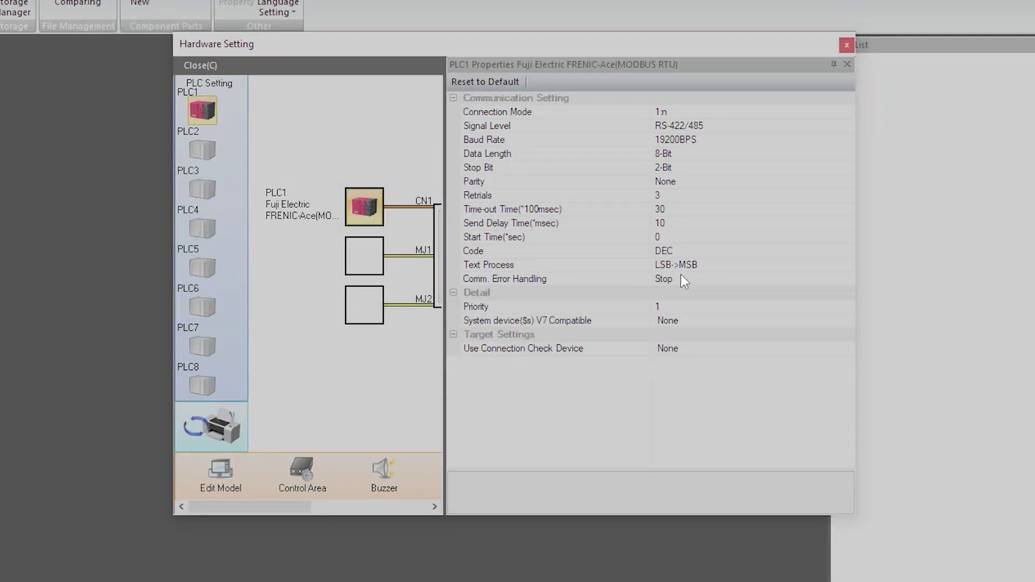
left_click(199, 65)
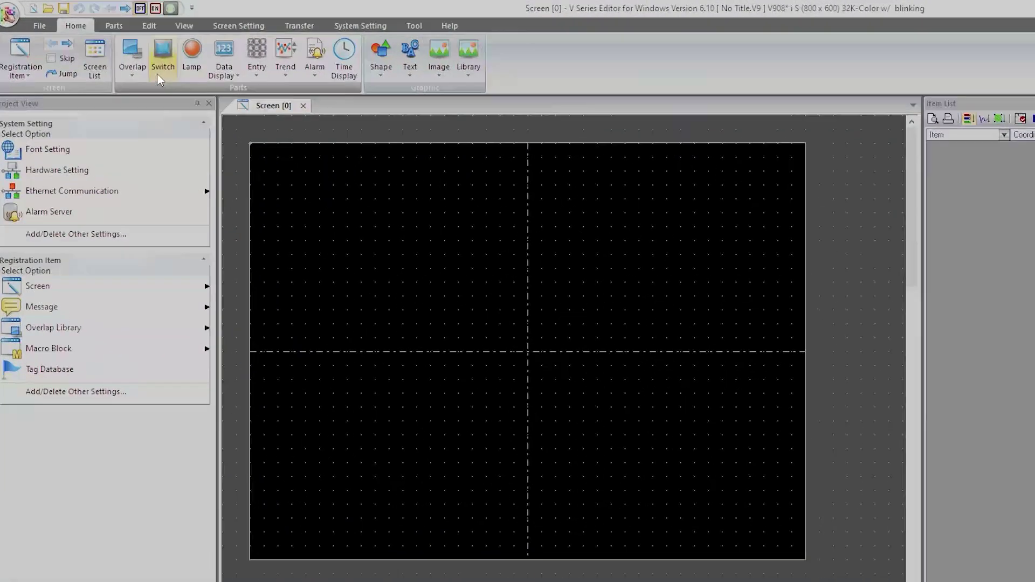
Step: Place a switch in the upper-left quadrant of the screen and enable its output setting
left_click(89, 38)
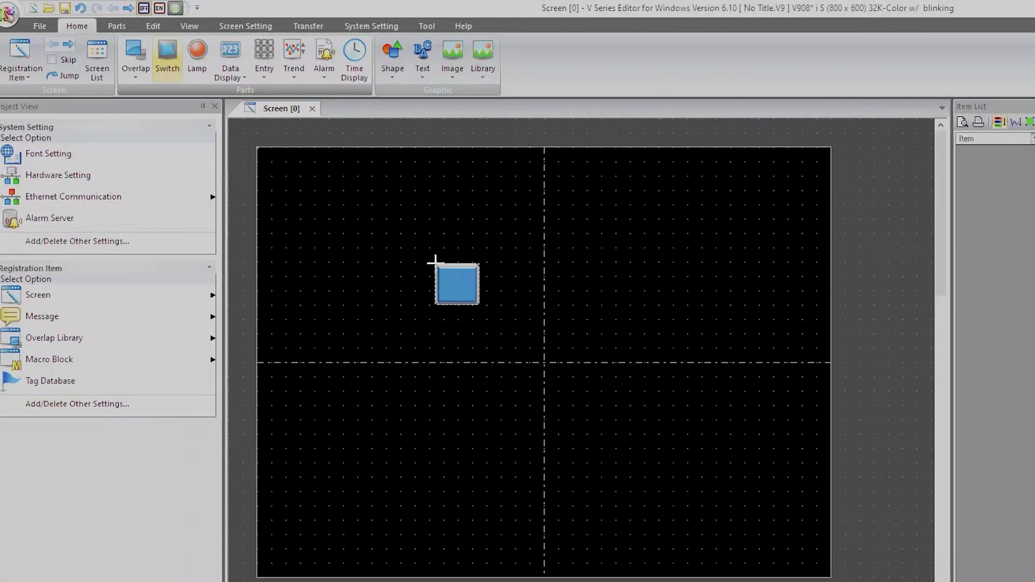
left_click(418, 224)
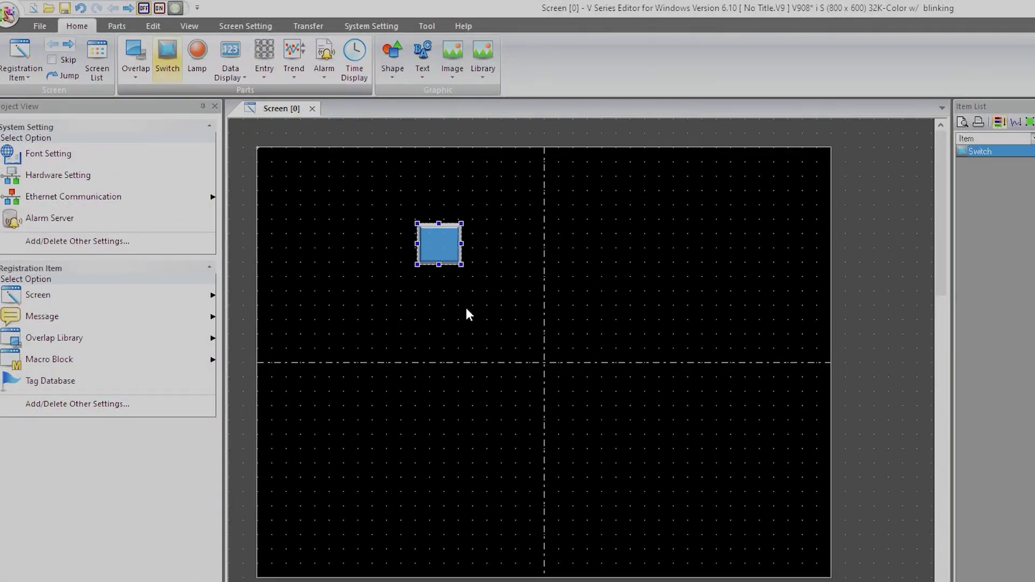
key("Return")
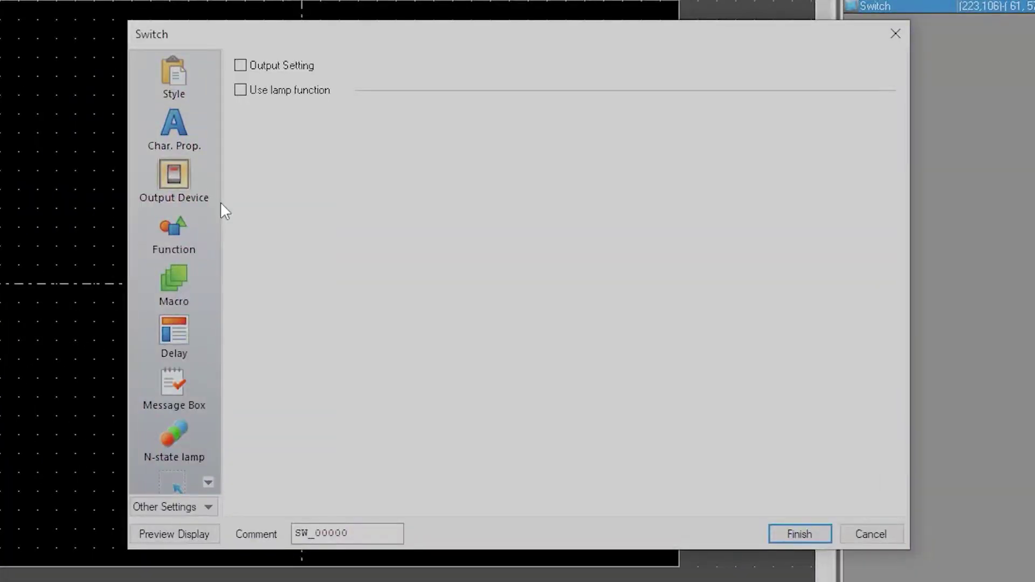
left_click(294, 63)
Step: Assign the switch's output device to PLC1 signal 401799-00, Operation Command FWD (Forward command), and finish its settings
left_click(446, 119)
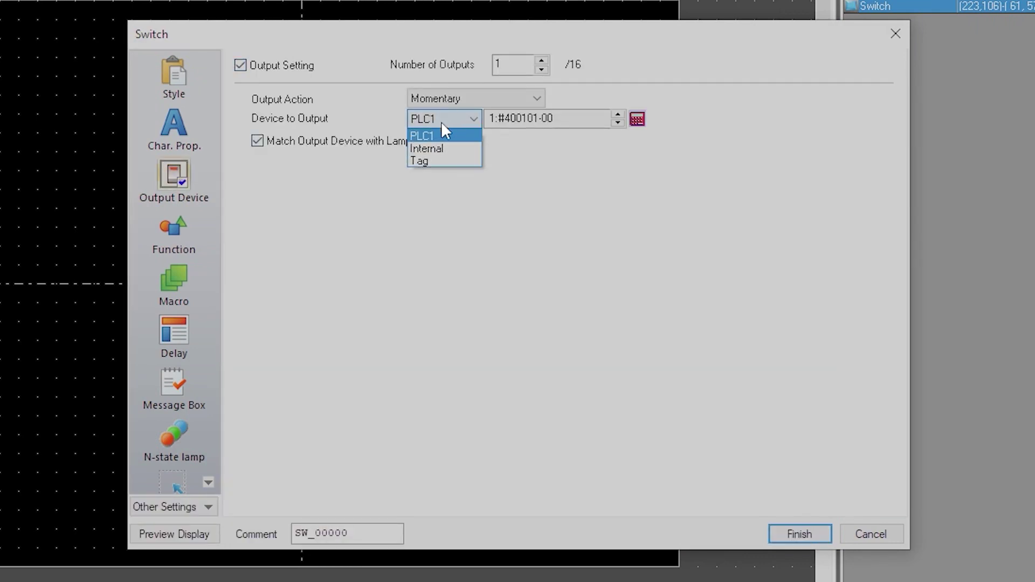
left_click(626, 136)
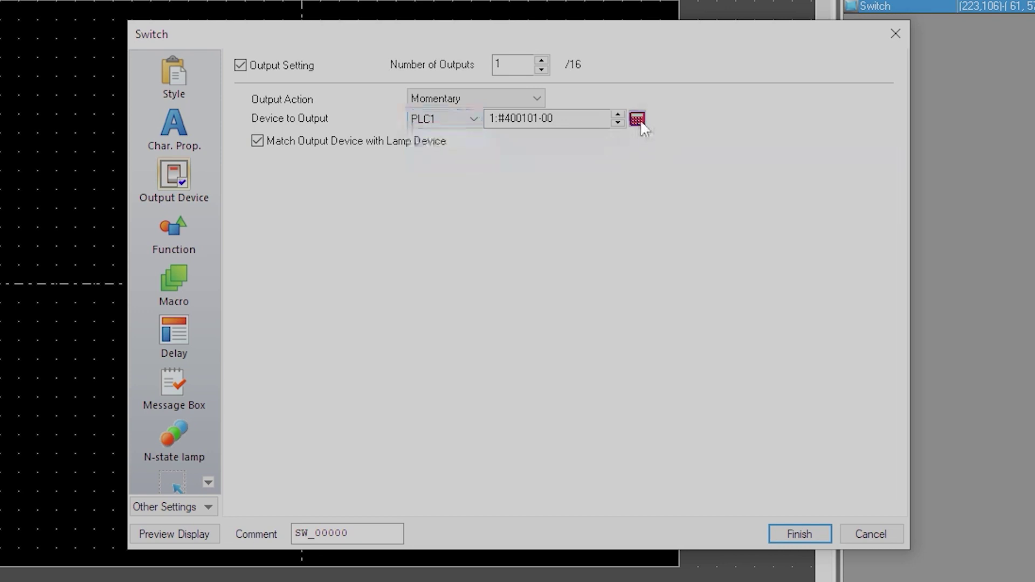
left_click(637, 119)
left_click_drag(546, 153, 629, 156)
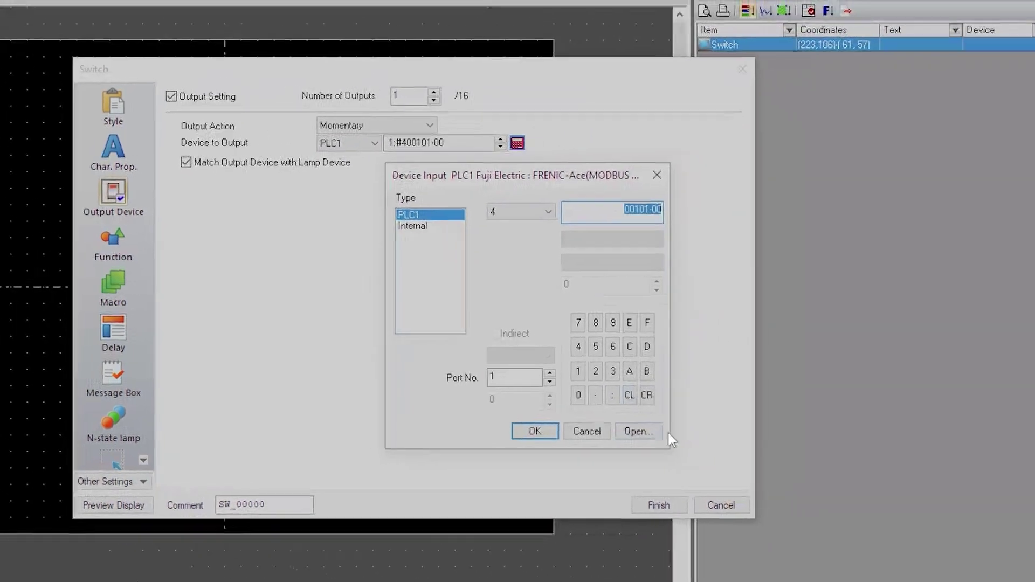
left_click(776, 448)
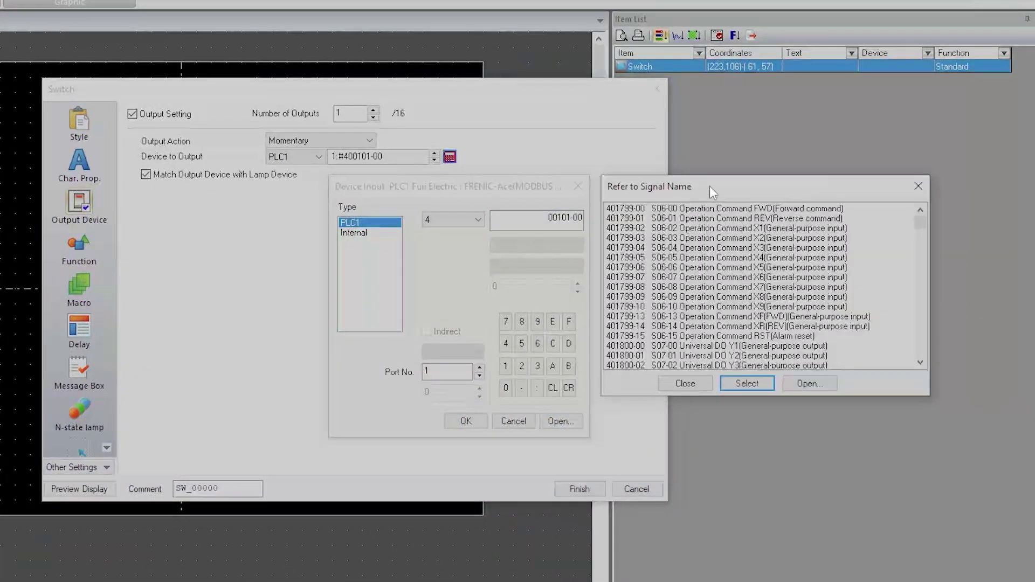
left_click_drag(709, 186, 700, 157)
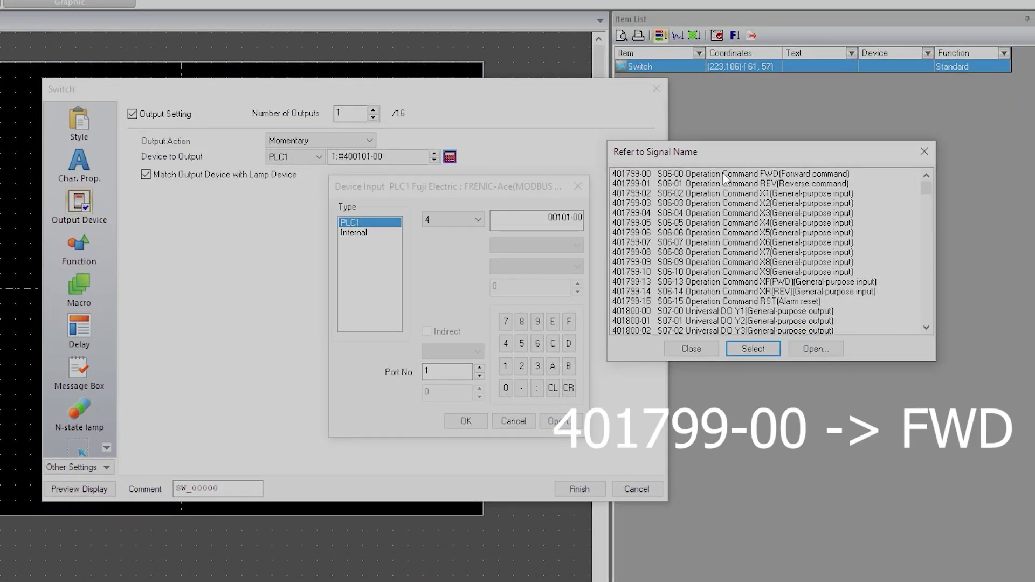
left_click_drag(724, 161, 758, 186)
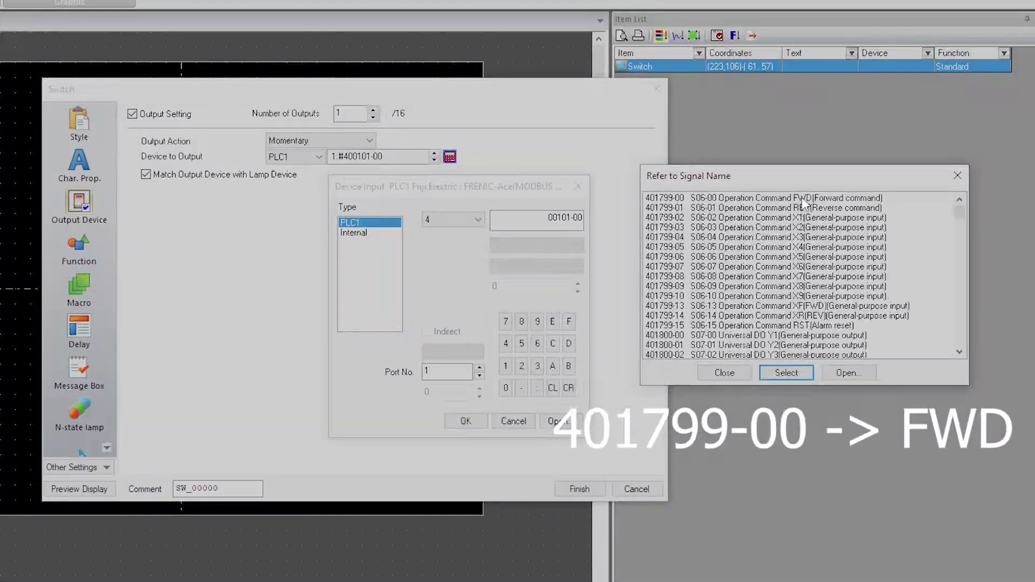
mouse_move(960, 211)
left_mouse_down()
mouse_move(959, 329)
mouse_move(968, 198)
left_mouse_up()
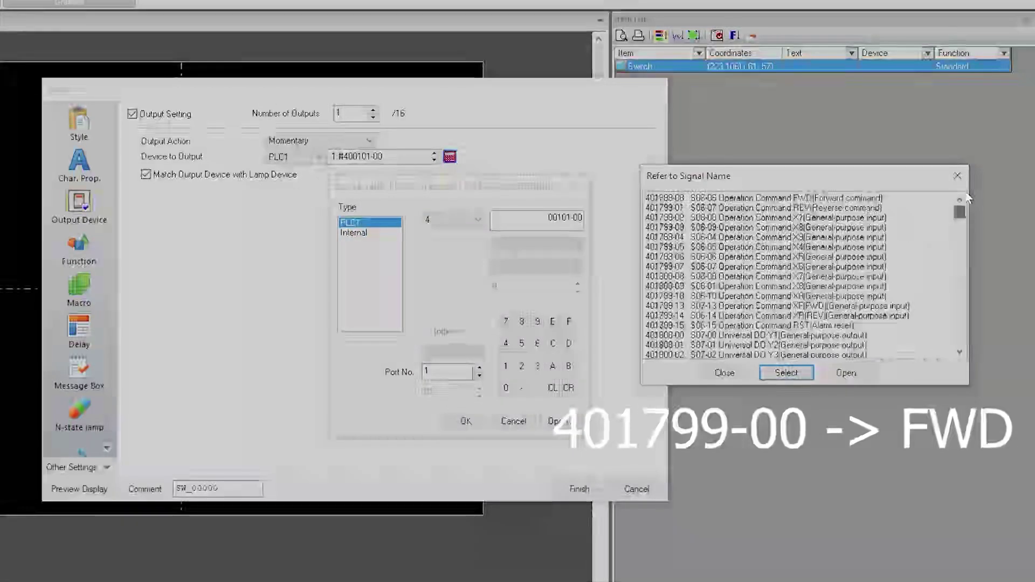
left_click(875, 198)
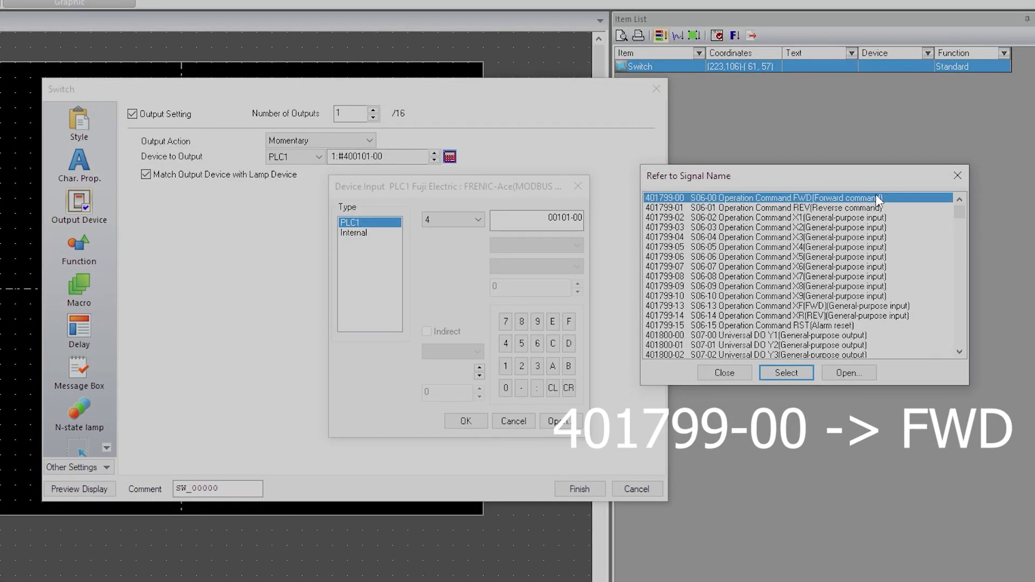
double_click(876, 197)
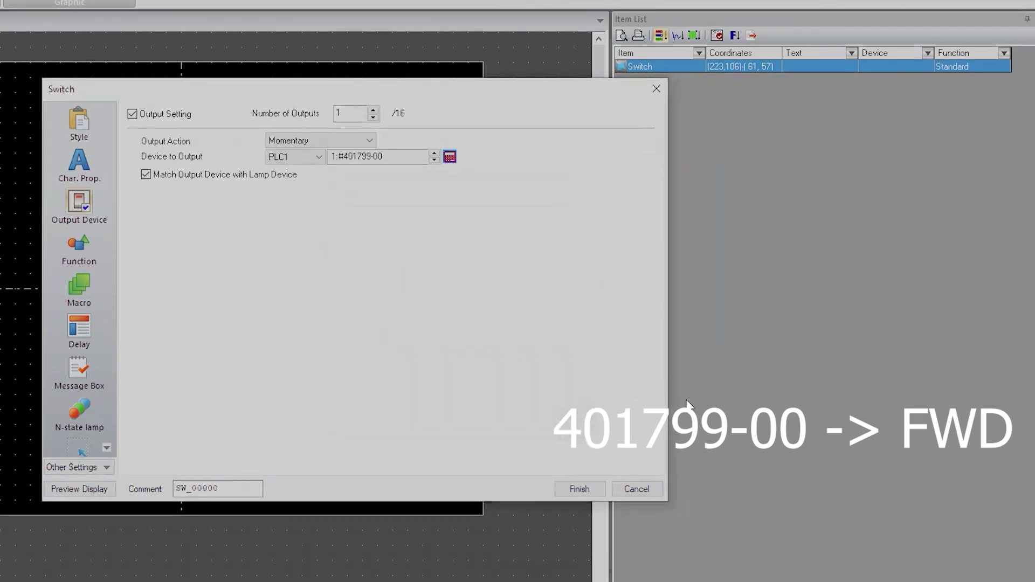
left_click(574, 491)
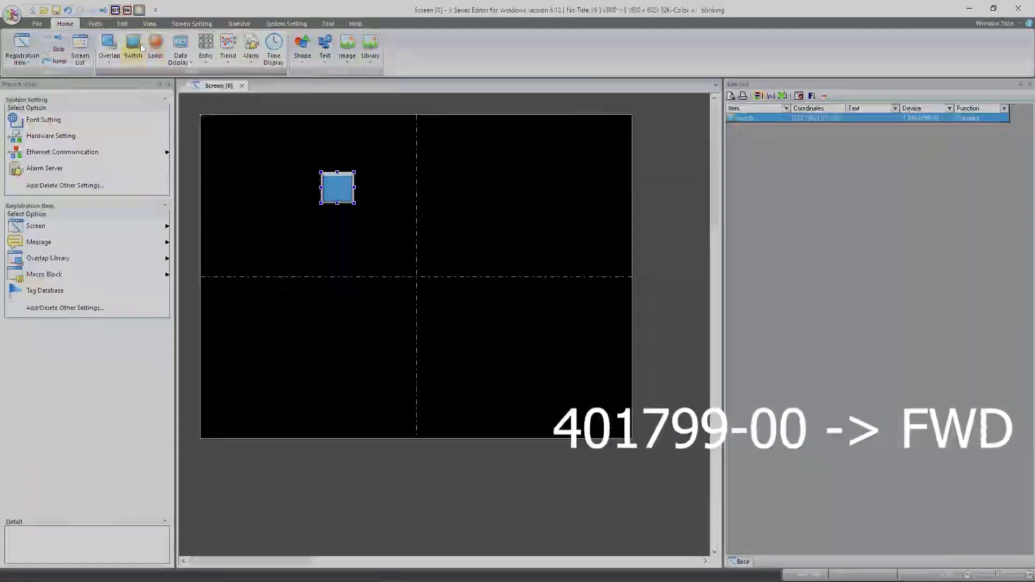
Step: Place a second switch below the first one and enable its output setting
left_click(141, 47)
left_click(337, 237)
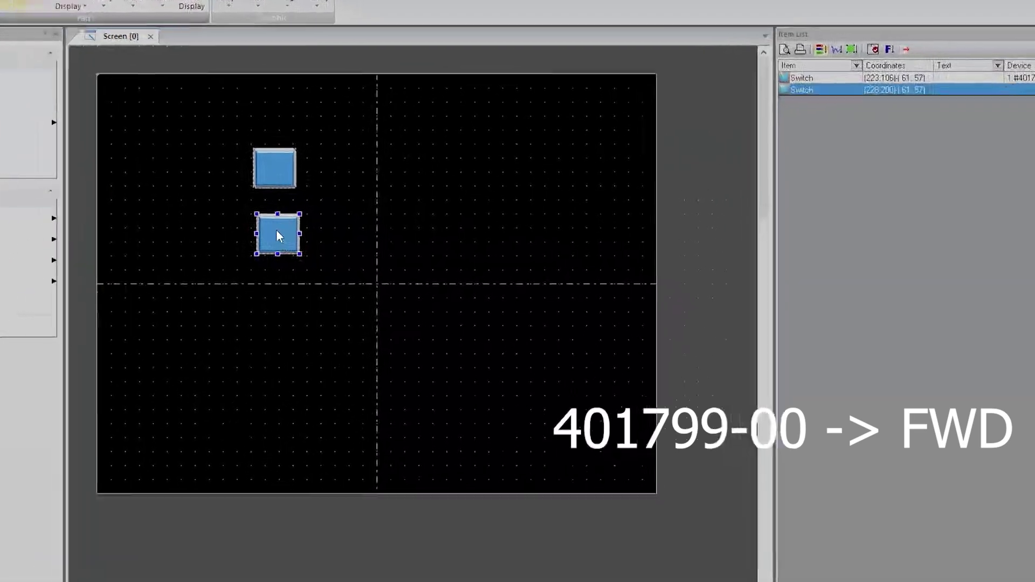
double_click(278, 234)
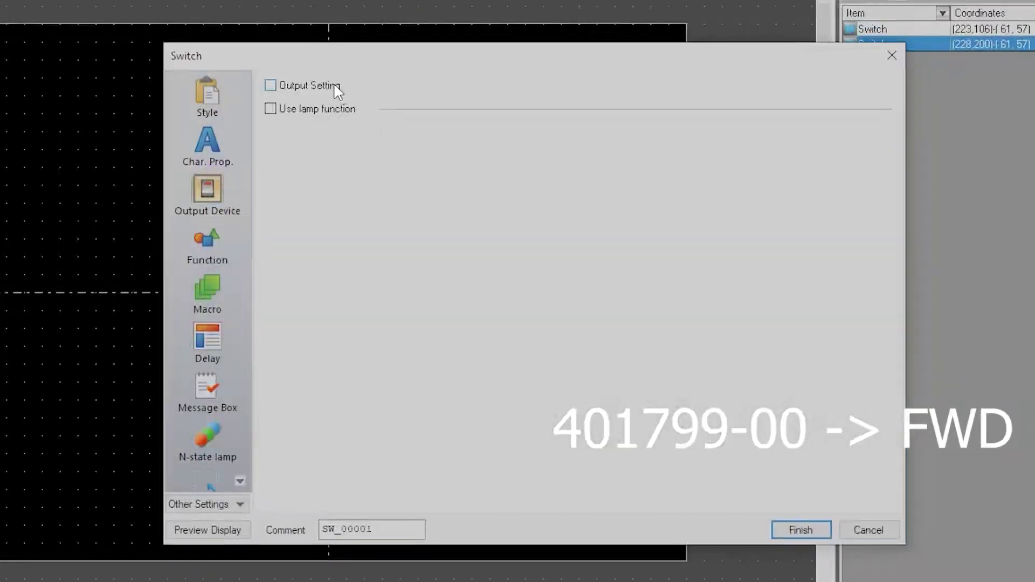
left_click(331, 86)
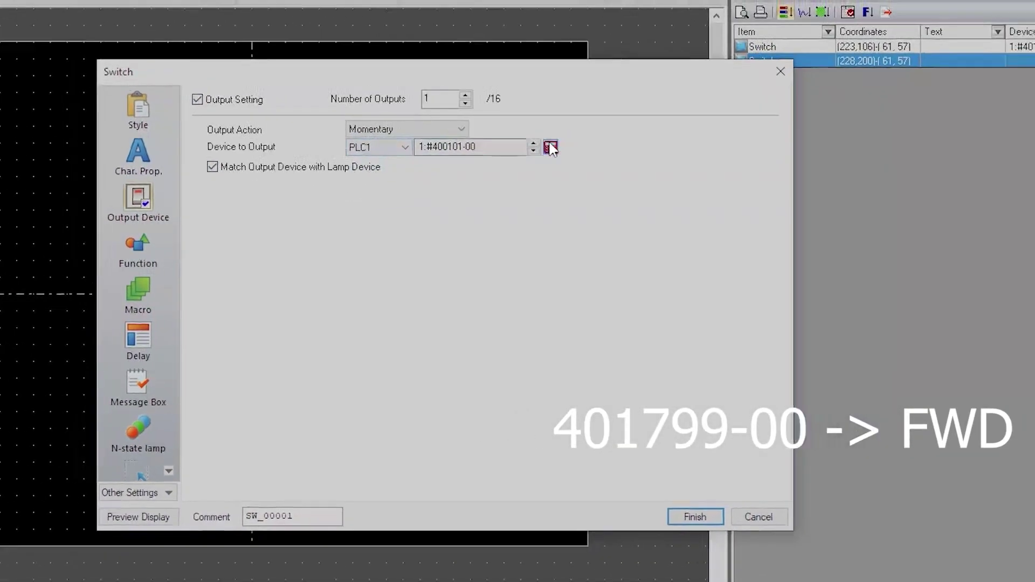
Step: Assign the second switch's output device to signal 401799-01, Operation Command REV (Reverse command)
left_click(550, 147)
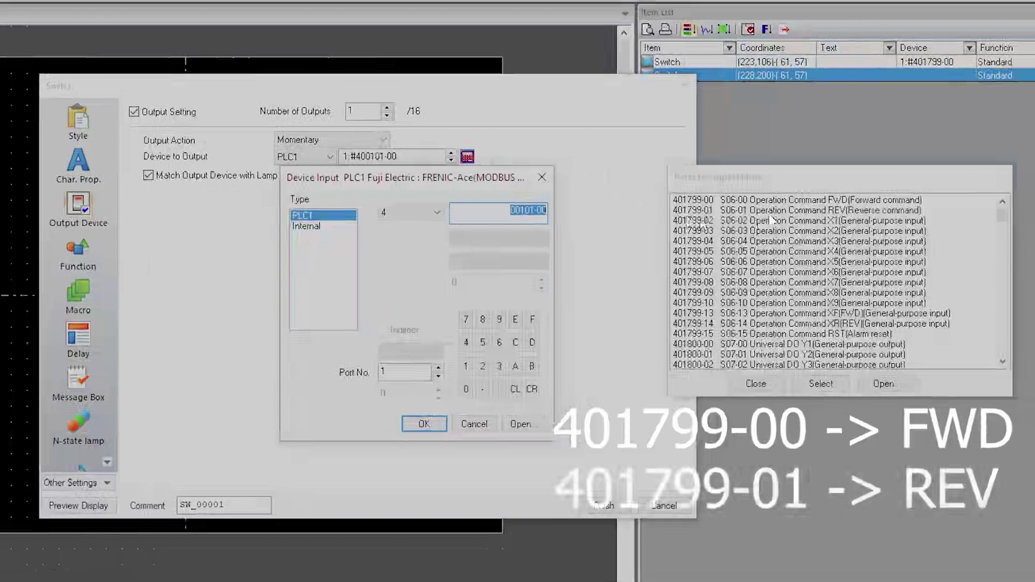
left_click(875, 208)
double_click(773, 212)
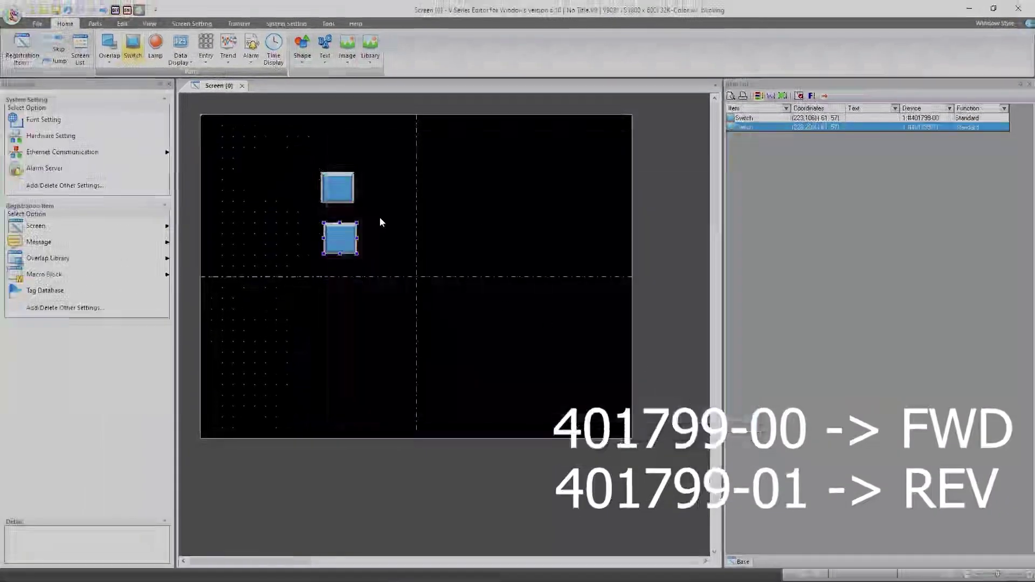
Step: Move both switches together toward the screen's centre and place a numerical display beside them, across the vertical centre line
key("ctrl+a")
left_click_drag(353, 249, 393, 317)
left_click(181, 59)
left_click(205, 70)
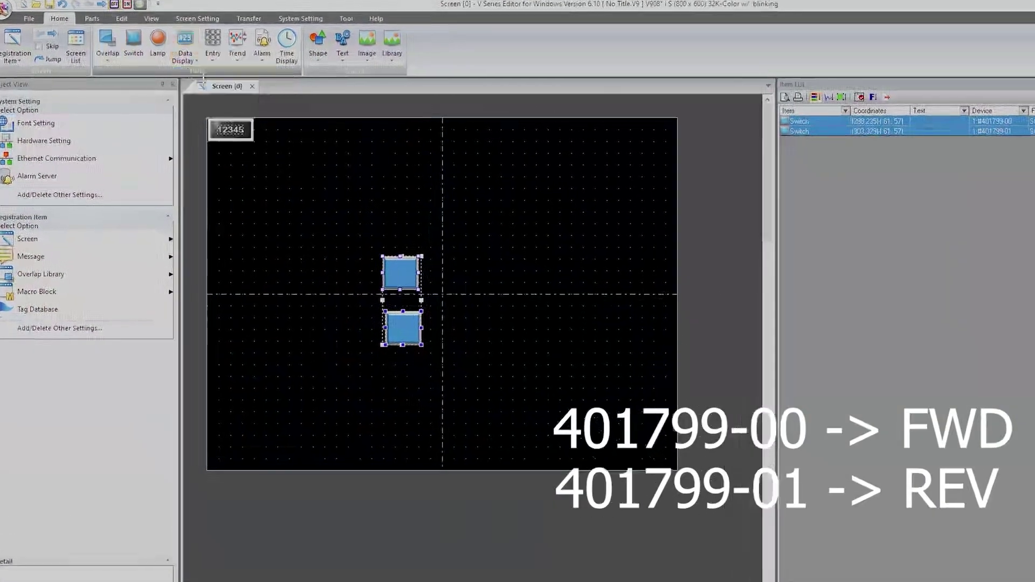
left_click(463, 287)
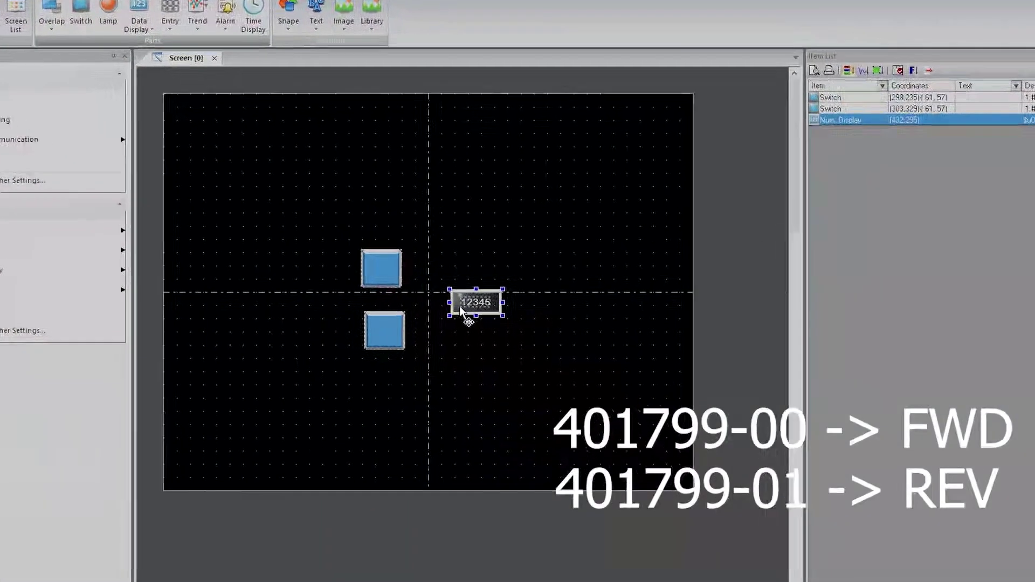
Step: Link the numerical display to PLC1 signal 401798, S05 Frequency Reference, and finish its settings
double_click(468, 302)
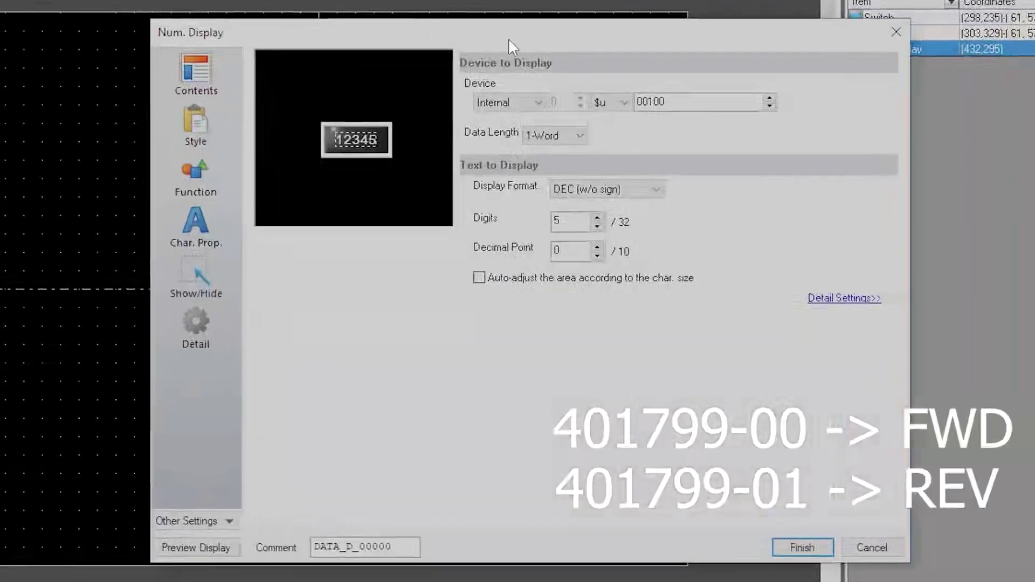
left_click(483, 102)
left_click(498, 117)
left_click(698, 102)
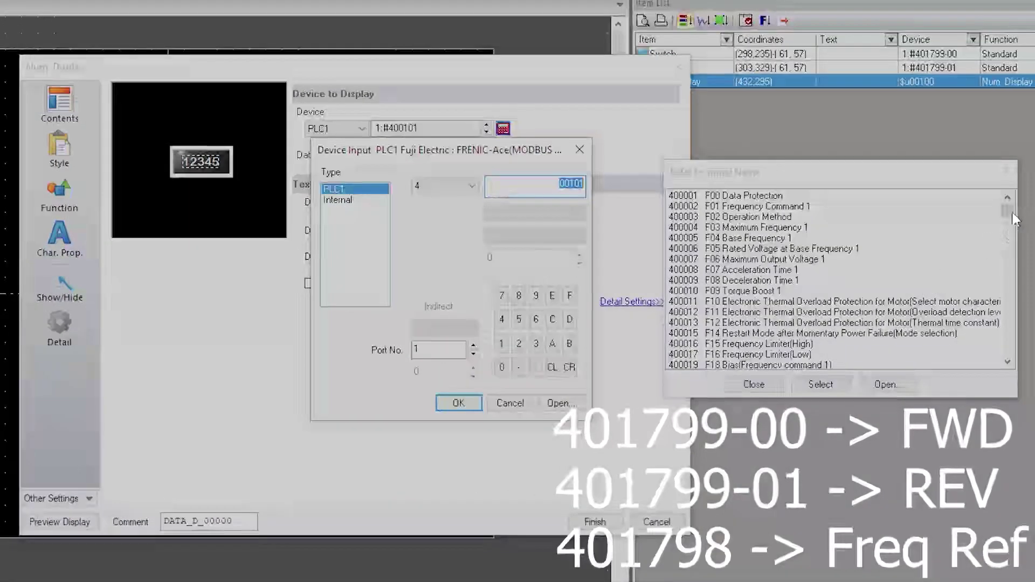
left_click_drag(1007, 212, 1000, 311)
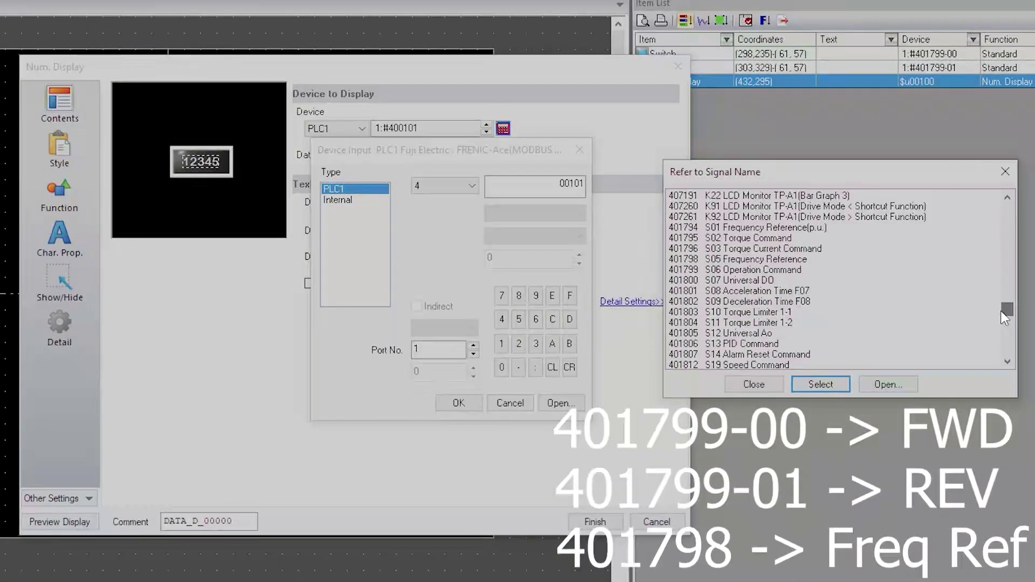
left_click(783, 229)
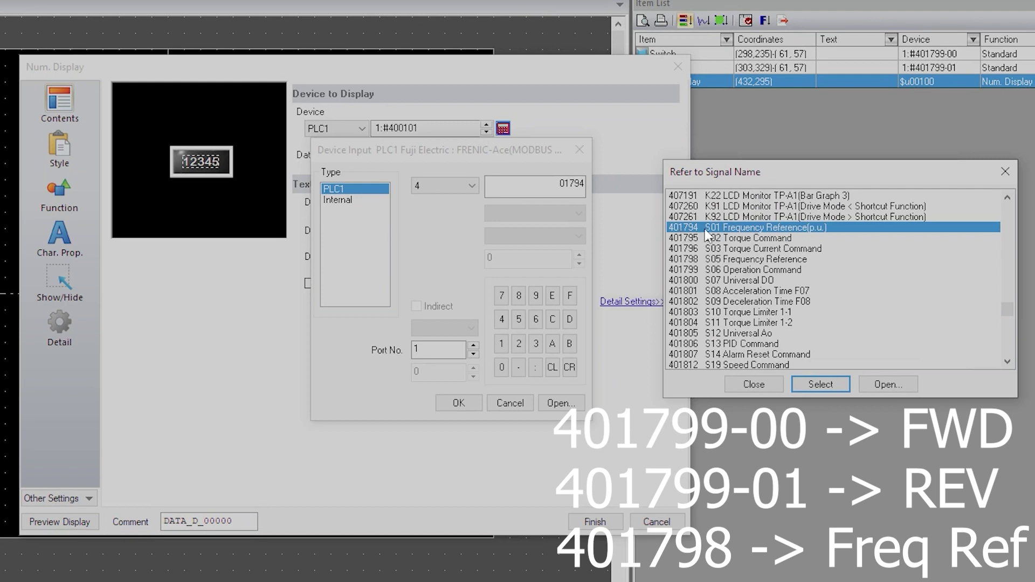
left_click(735, 259)
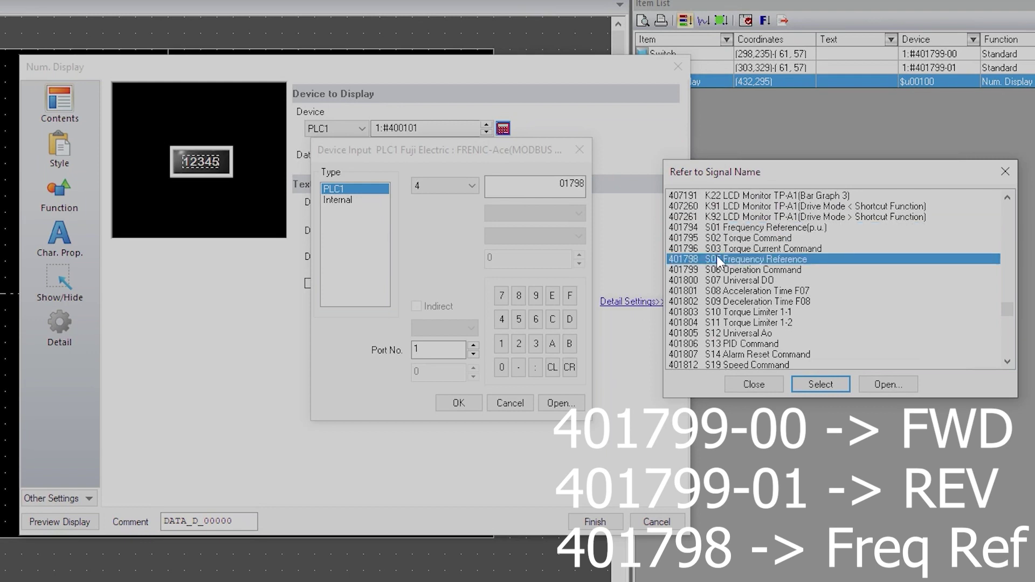
double_click(745, 260)
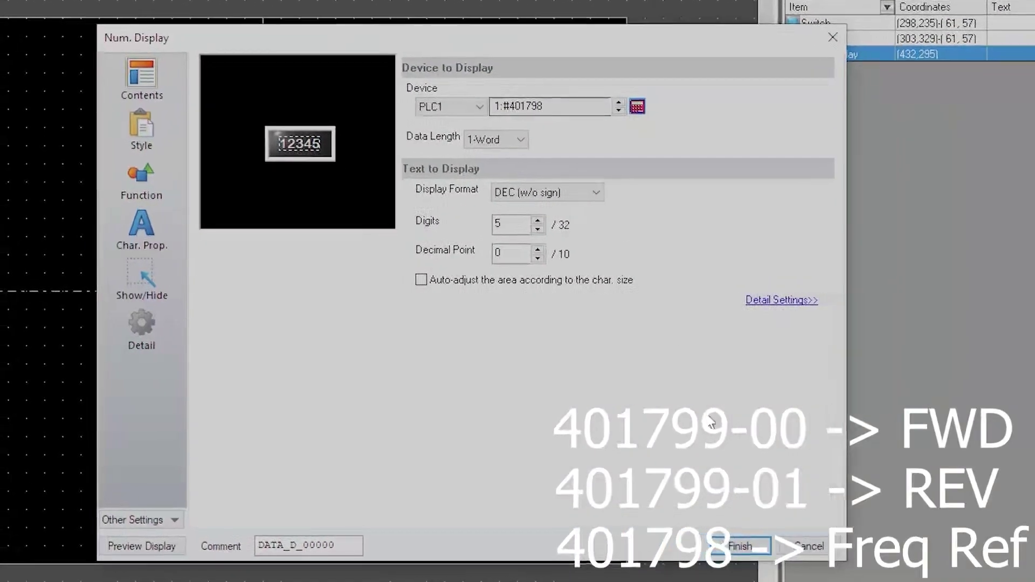
left_click(757, 550)
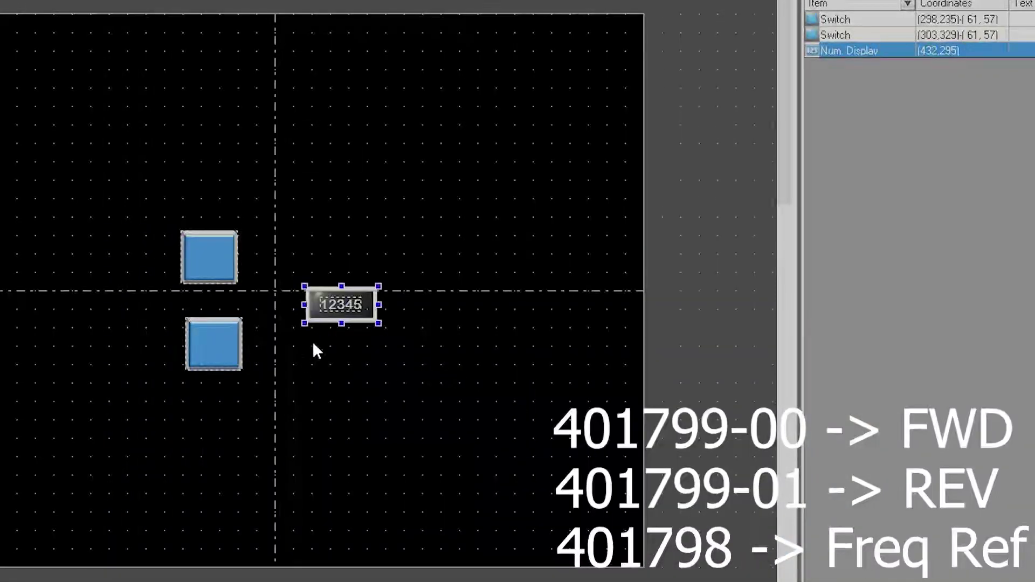
Step: Make the numerical display an Entry Target that displays the keyboard, registering the first NUM1 keypad as overlap library No. 0
double_click(362, 317)
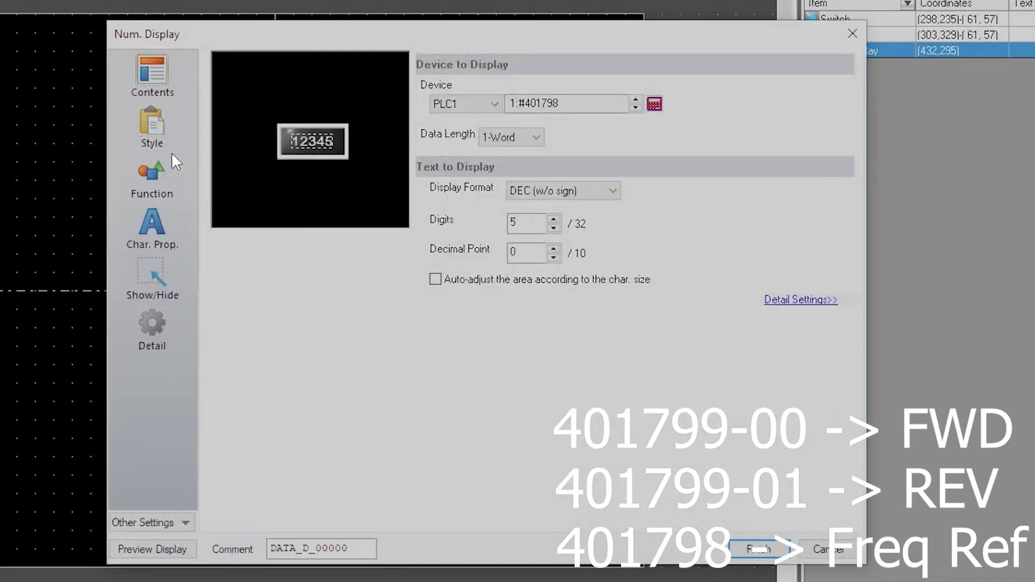
left_click(161, 163)
left_click(265, 111)
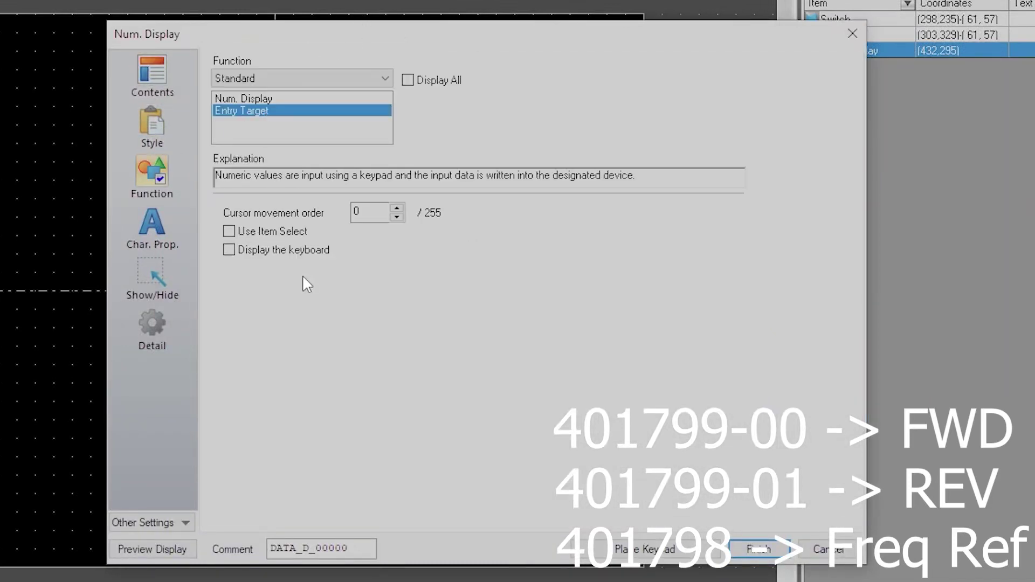
left_click(283, 250)
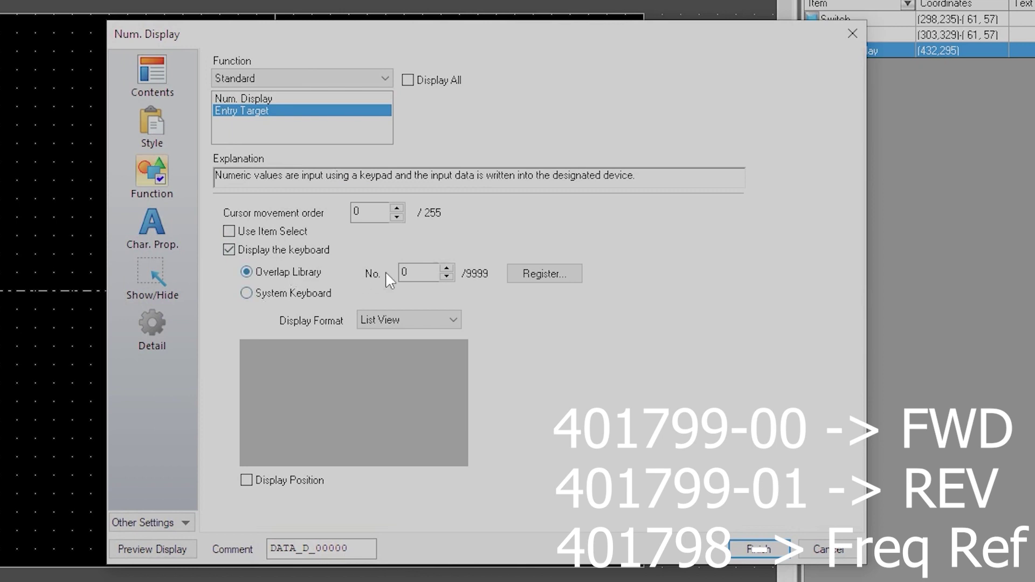
left_click(559, 270)
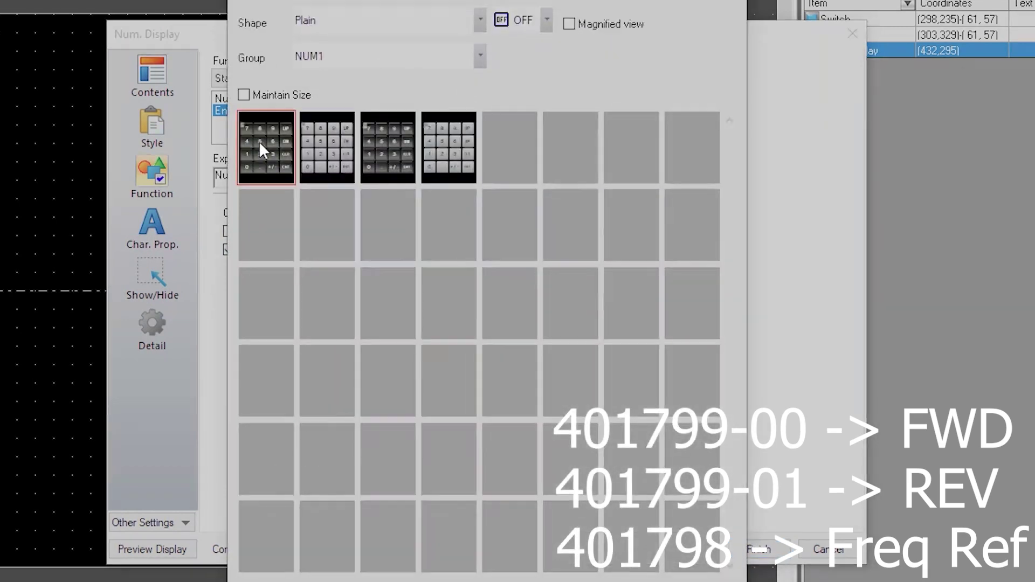
double_click(258, 141)
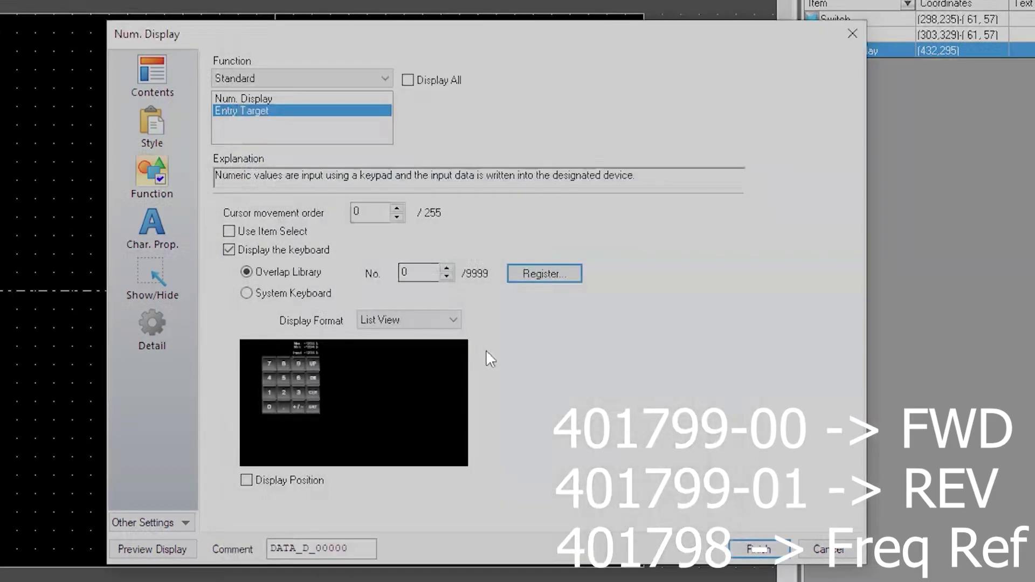
Step: Enable the keypad's display position, place it above and beside the numerical display at about X 536, Y 156, and finish the settings
left_click(299, 480)
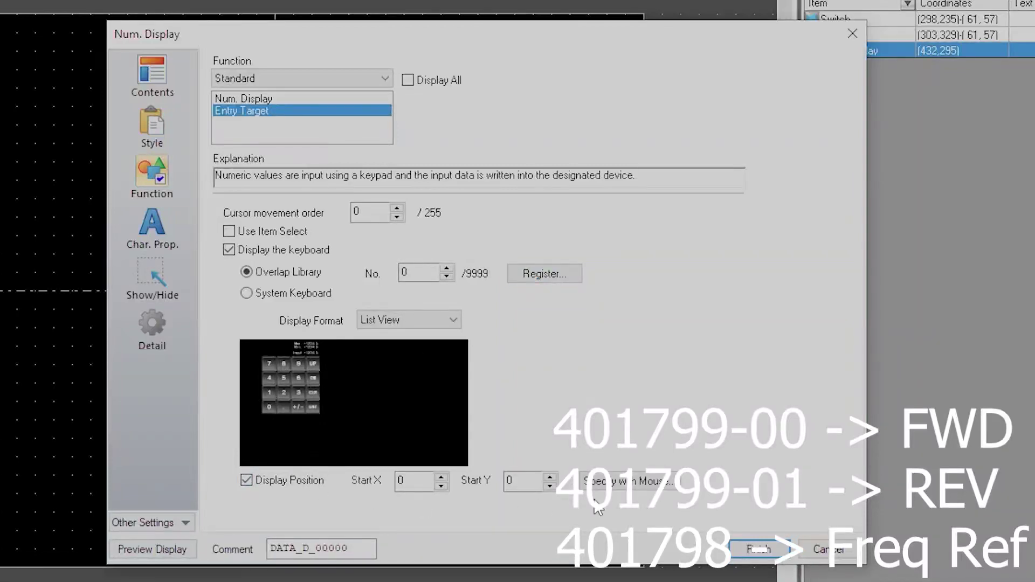
left_click(628, 485)
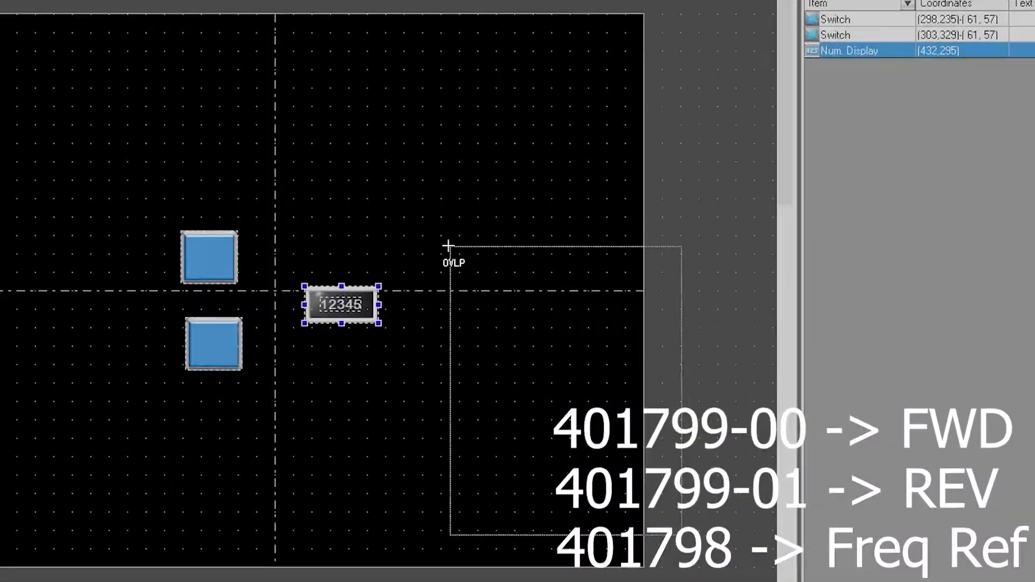
left_click(401, 158)
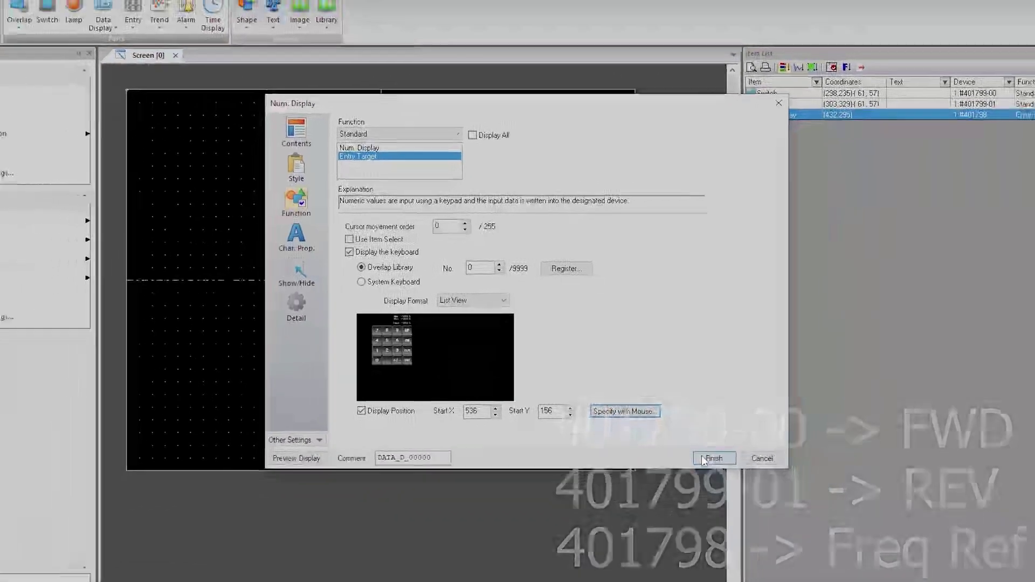
left_click(706, 459)
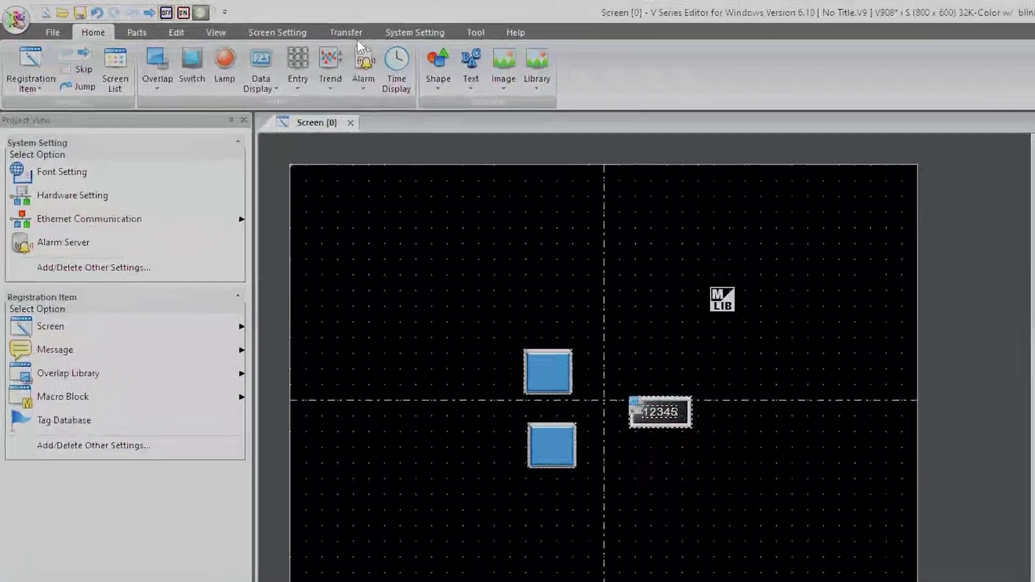
Step: Download the screen data from the PC to the HMI with USB as the communication port
left_click(353, 35)
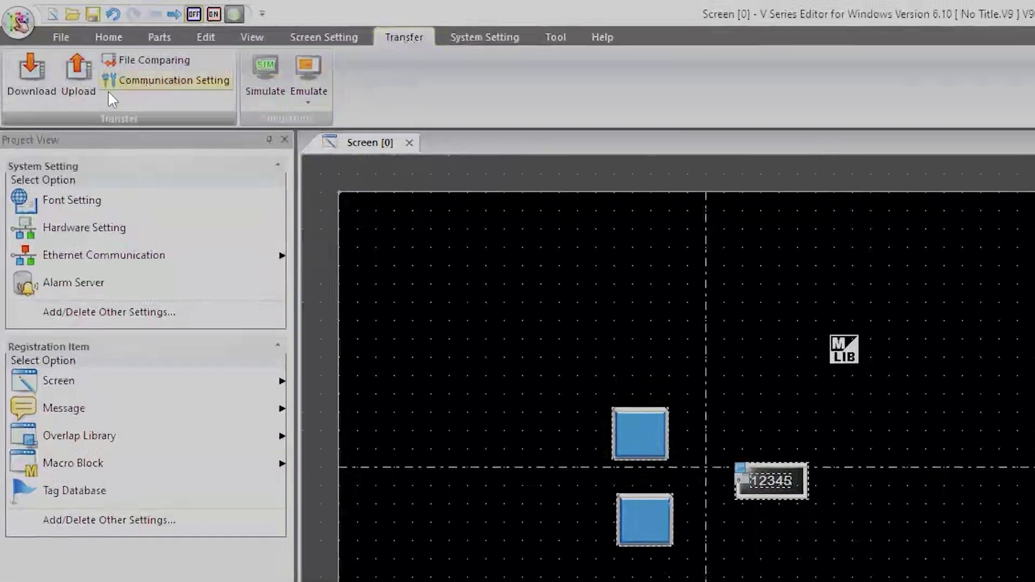
left_click(31, 81)
left_click(237, 142)
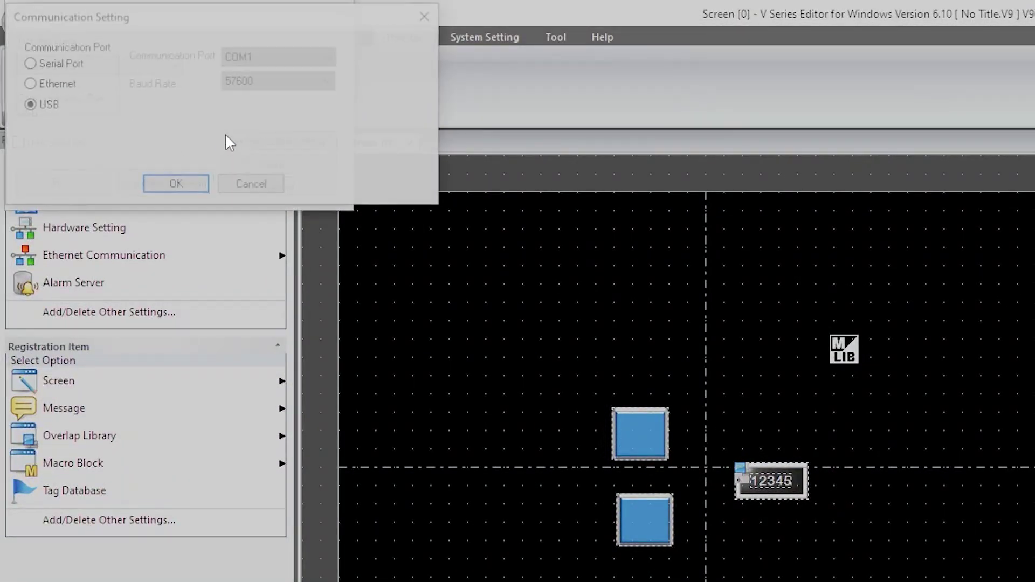
left_click(170, 180)
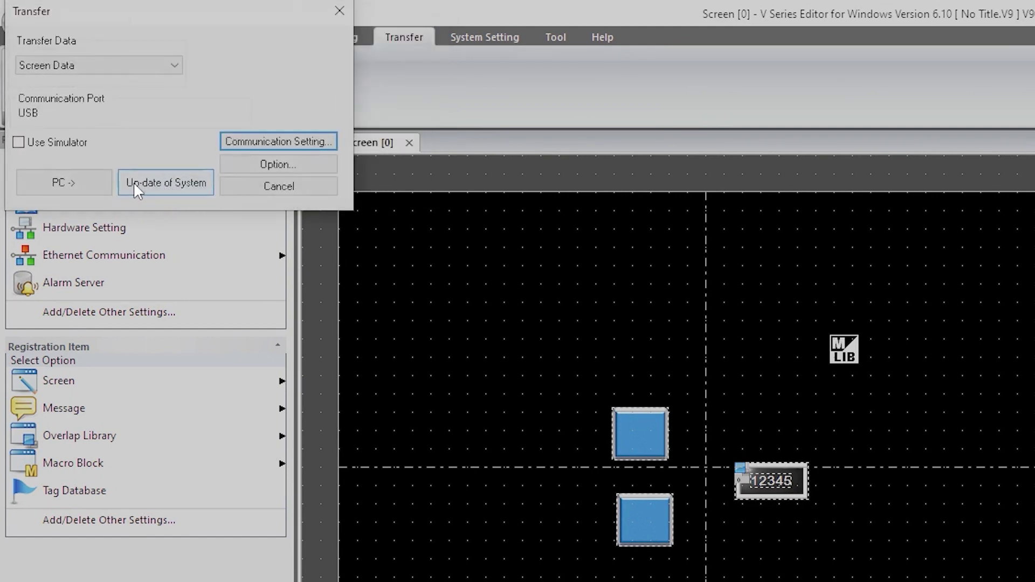
left_click(99, 178)
left_click_drag(154, 22, 654, 294)
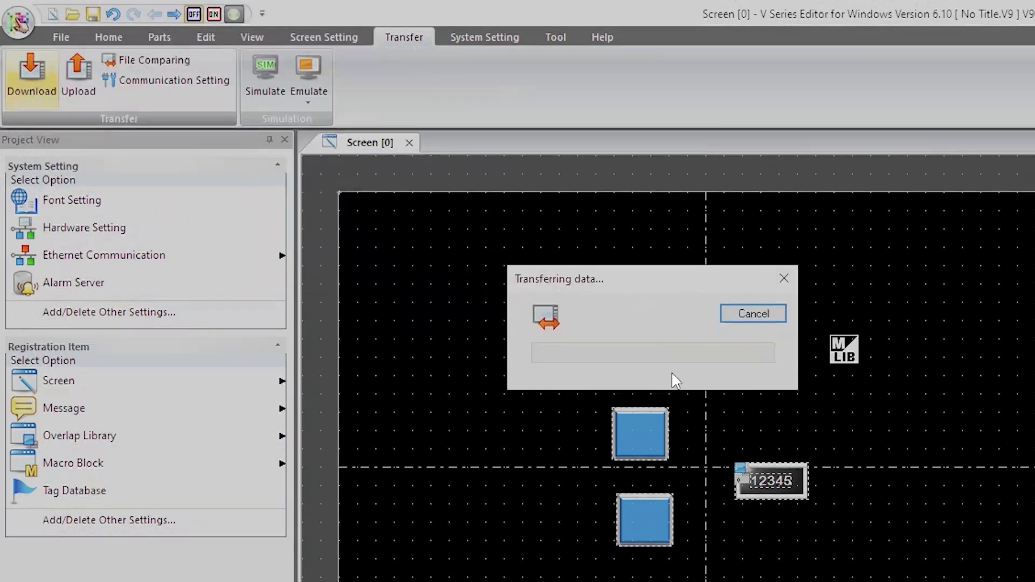